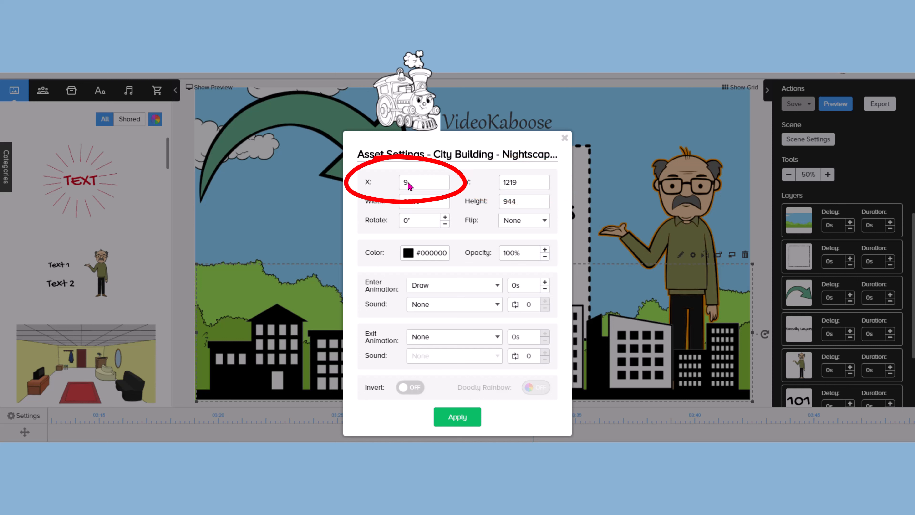
# Move the city buildings to X position 200, apply it, and undo the move.
pyautogui.write('00')
pyautogui.click(456, 418)
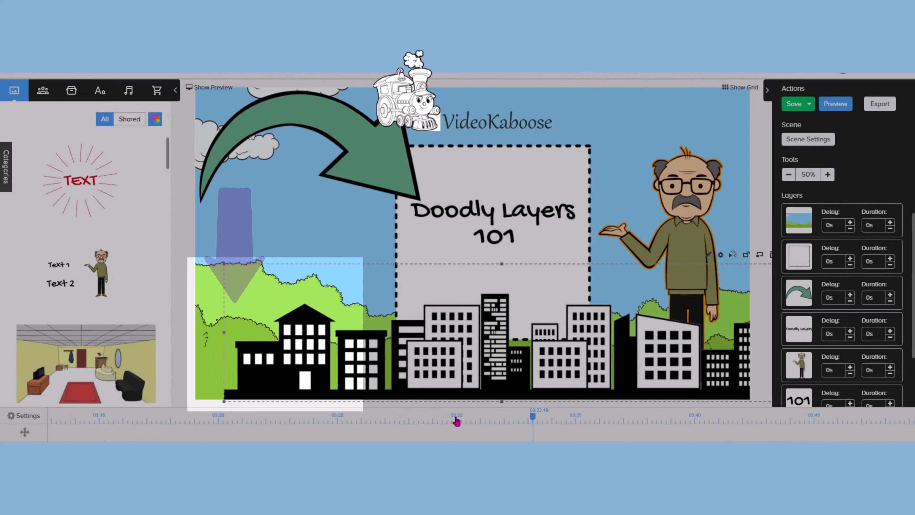
pyautogui.rightClick(376, 293)
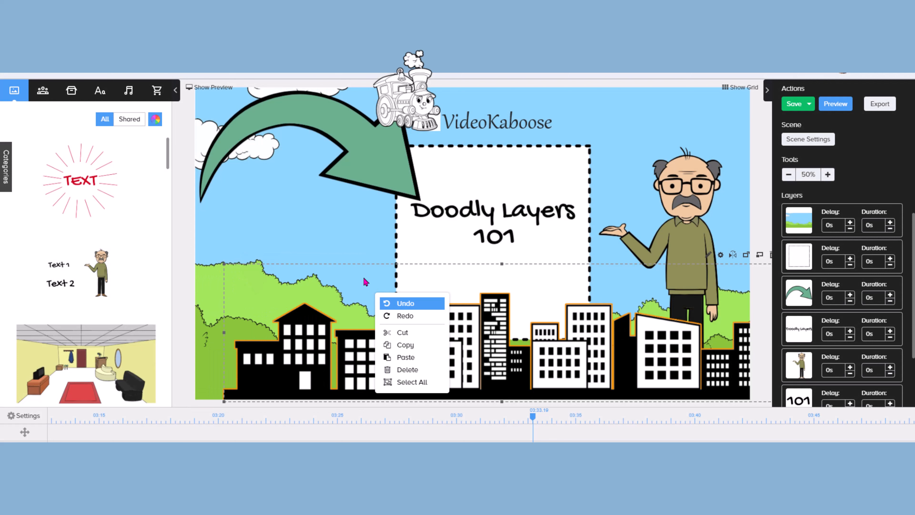
pyautogui.hotkey('ctrl', 'z')
# Set the city buildings' X position to -200 in the asset settings and apply it.
pyautogui.click(692, 254)
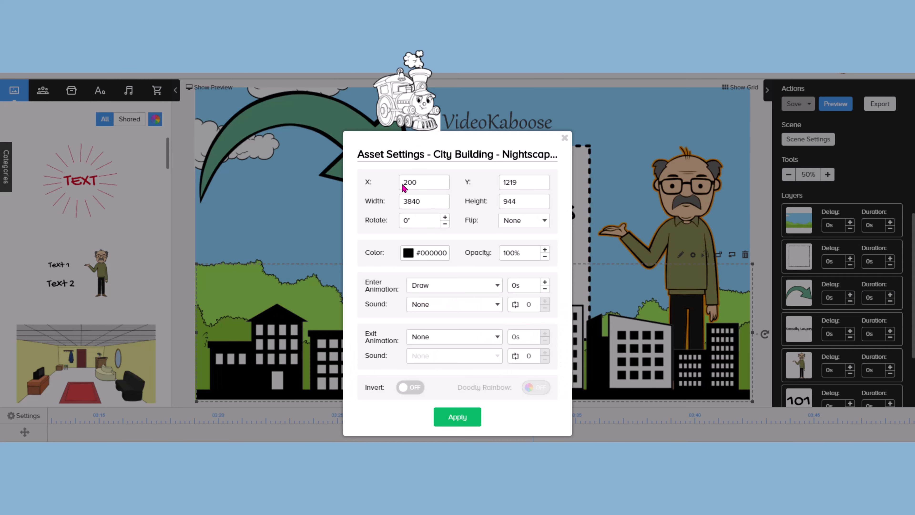
pyautogui.write('-')
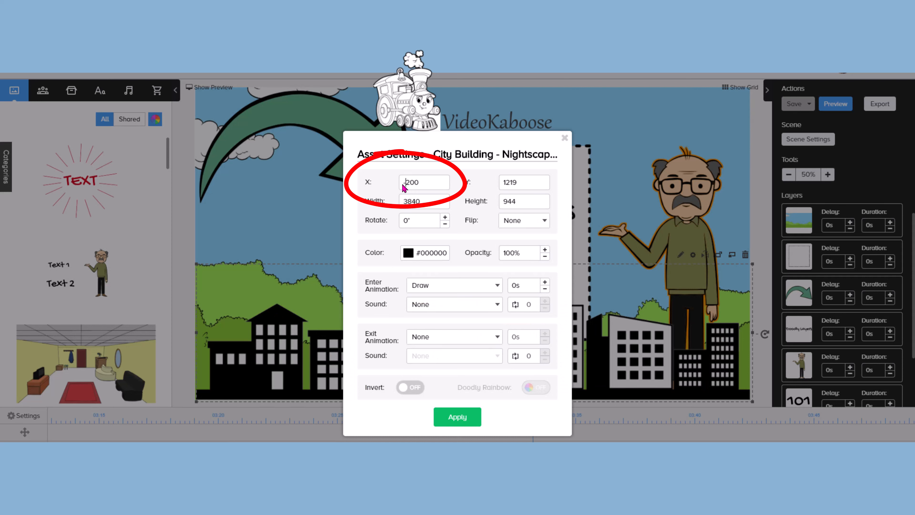
pyautogui.click(457, 417)
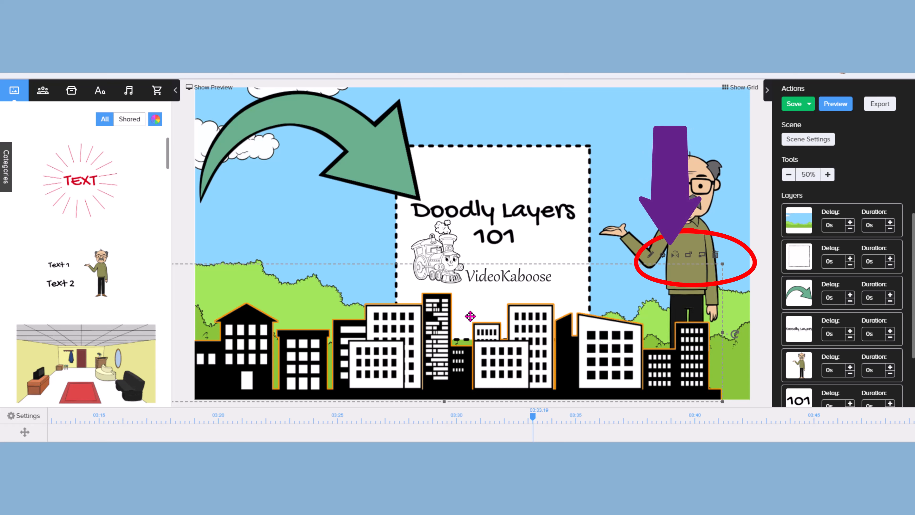
# Reduce the city buildings' opacity to 60% in the asset settings and apply it.
pyautogui.doubleClick(470, 316)
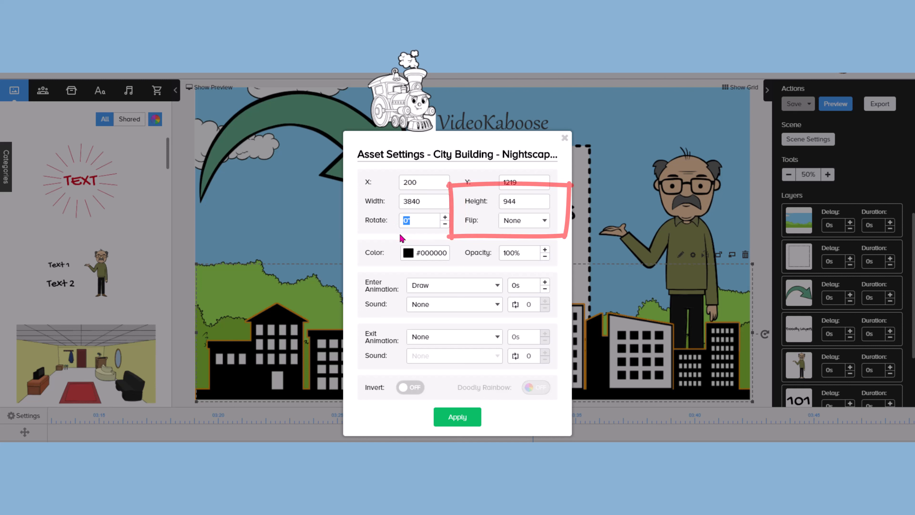
pyautogui.click(516, 227)
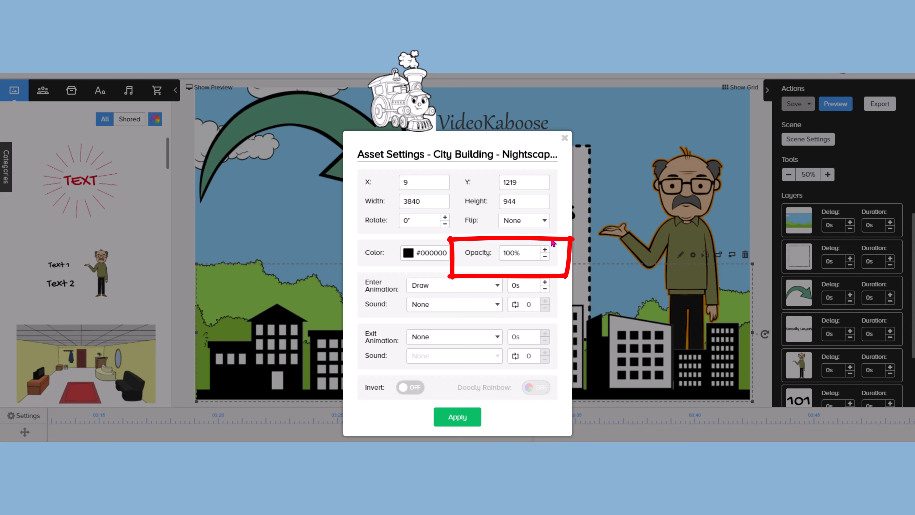
pyautogui.click(512, 253)
pyautogui.press('BackSpace')
pyautogui.press('BackSpace')
pyautogui.write('6')
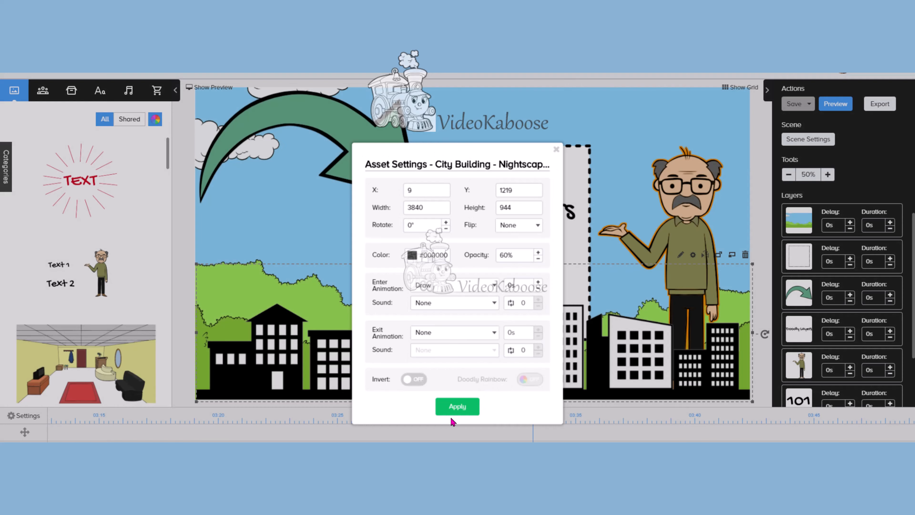
pyautogui.click(451, 416)
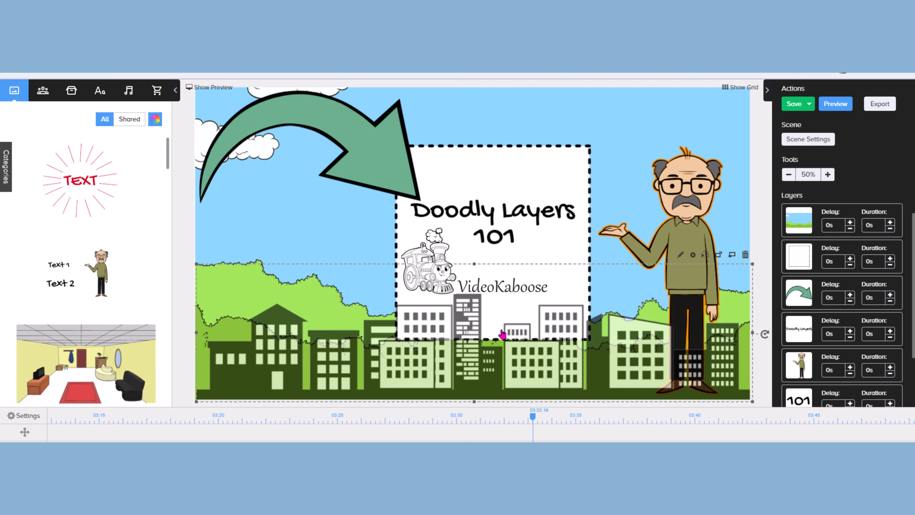
# Undo the last color change on the city buildings.
pyautogui.rightClick(511, 272)
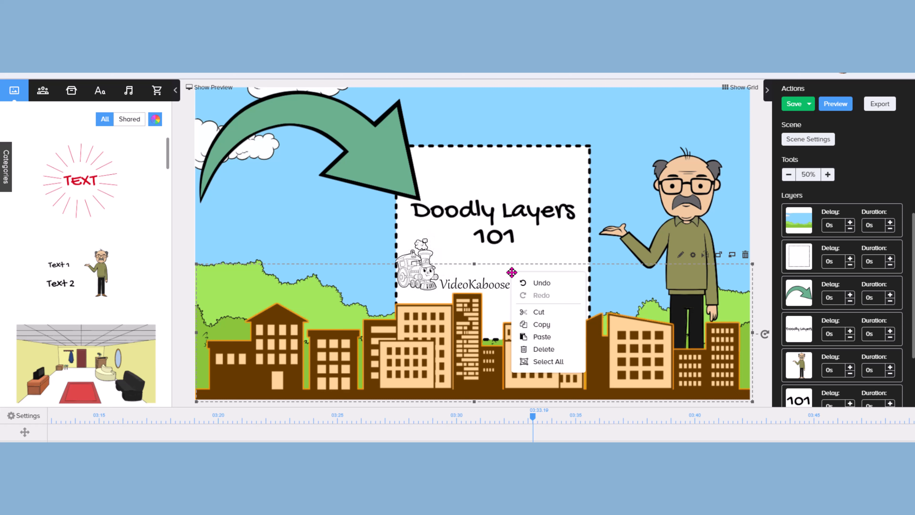
pyautogui.click(538, 284)
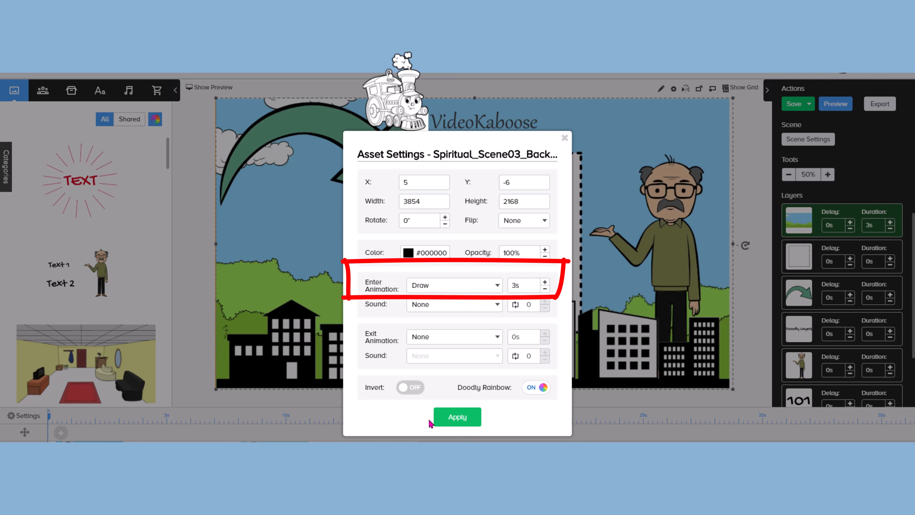
# Set the background scene's enter animation to None and apply it.
pyautogui.click(419, 288)
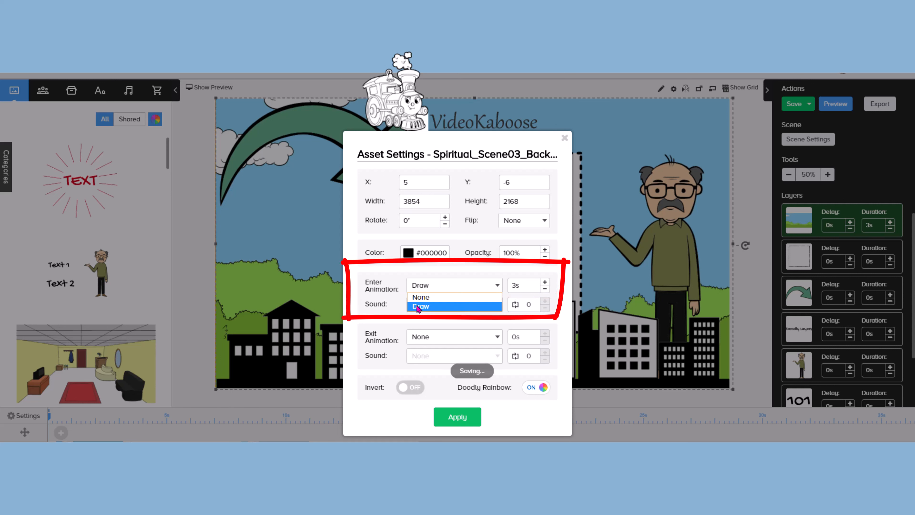
pyautogui.click(423, 296)
pyautogui.click(458, 417)
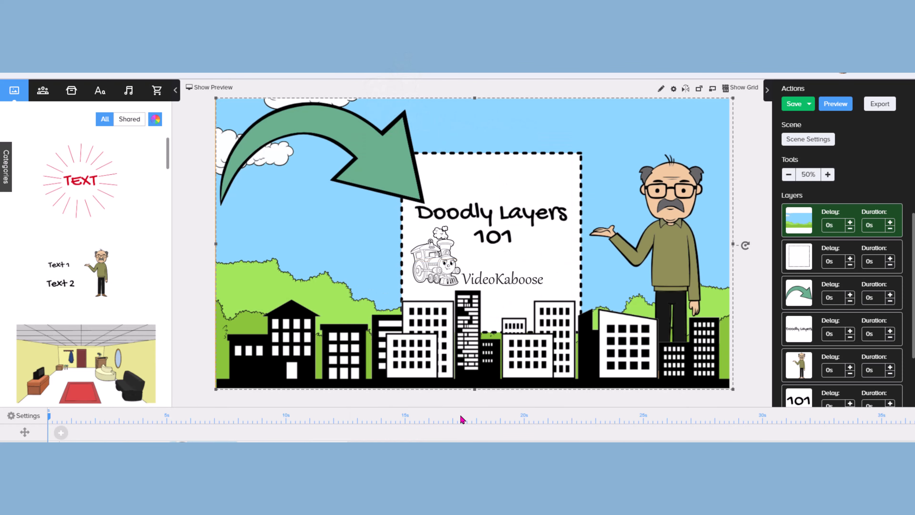
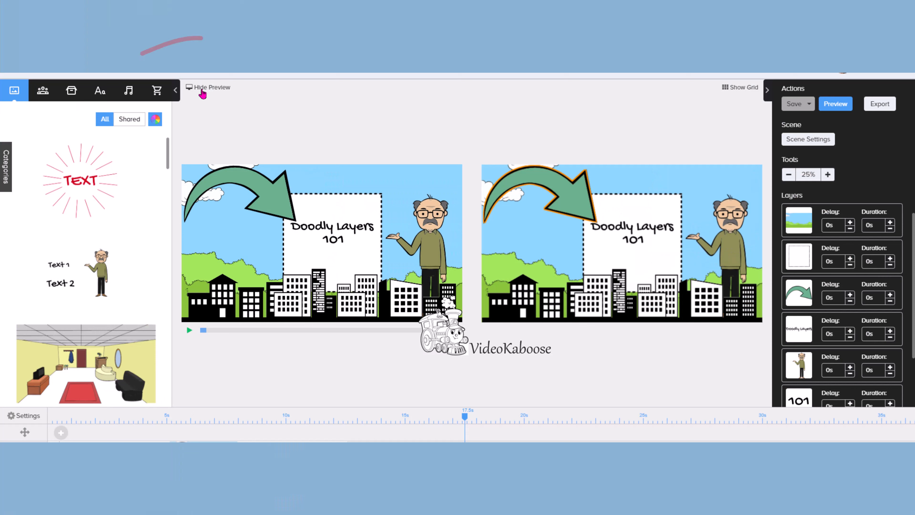
# Hide the preview and set the enter animation to Draw in the city buildings' asset settings.
pyautogui.click(202, 90)
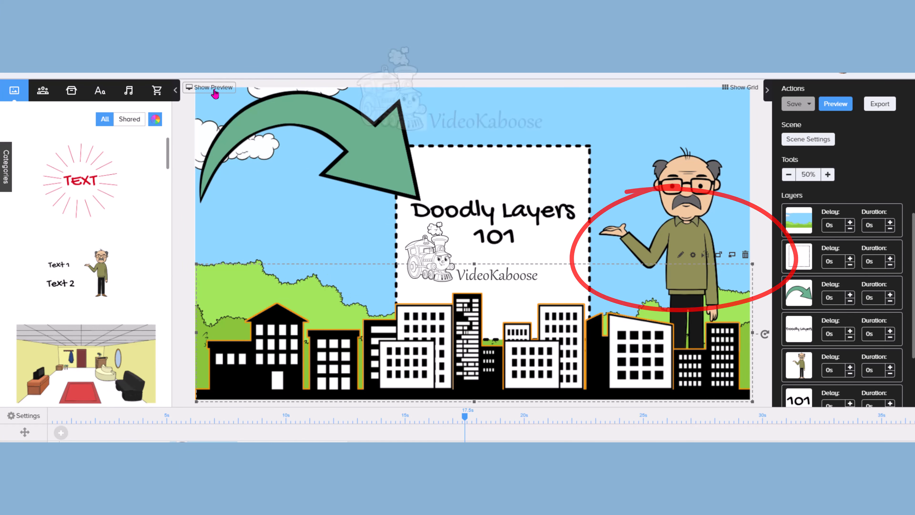
pyautogui.click(692, 255)
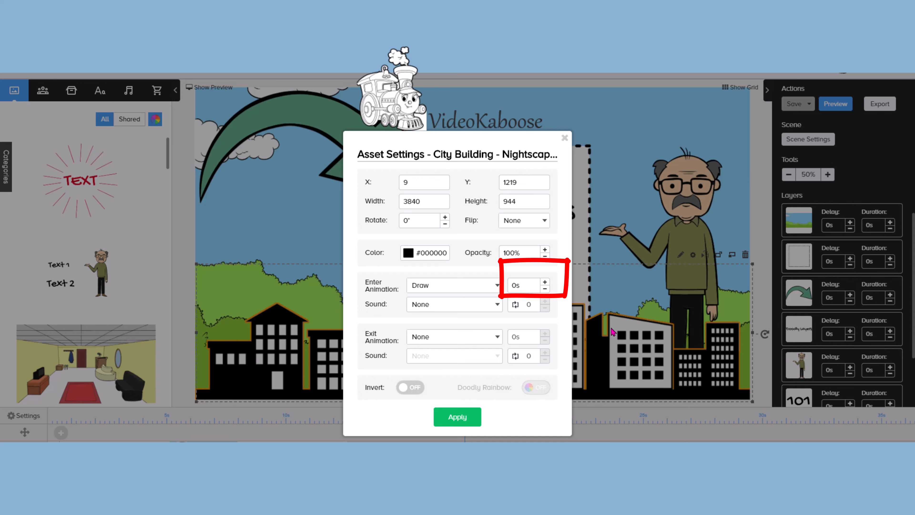
pyautogui.doubleClick(512, 284)
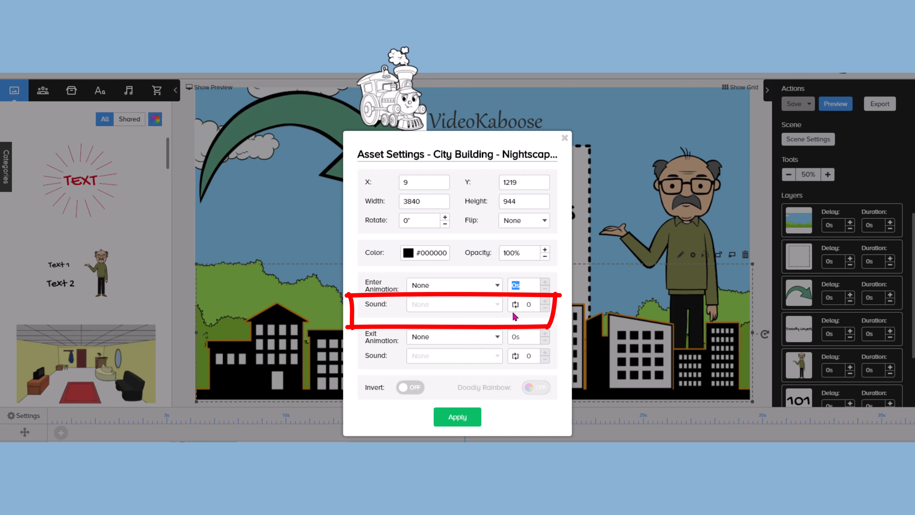
pyautogui.click(439, 288)
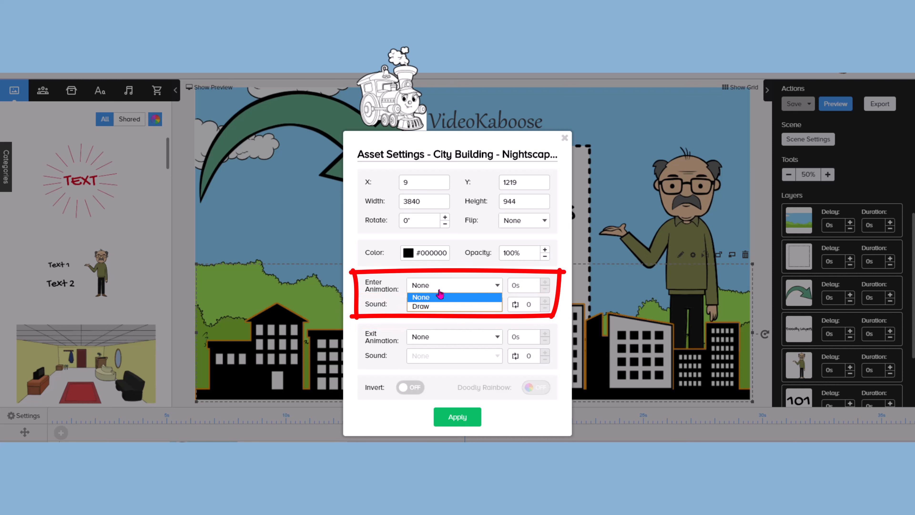
pyautogui.click(425, 306)
# Add the Badminton Swing sound effect to the city buildings' enter animation and delete it again.
pyautogui.click(426, 304)
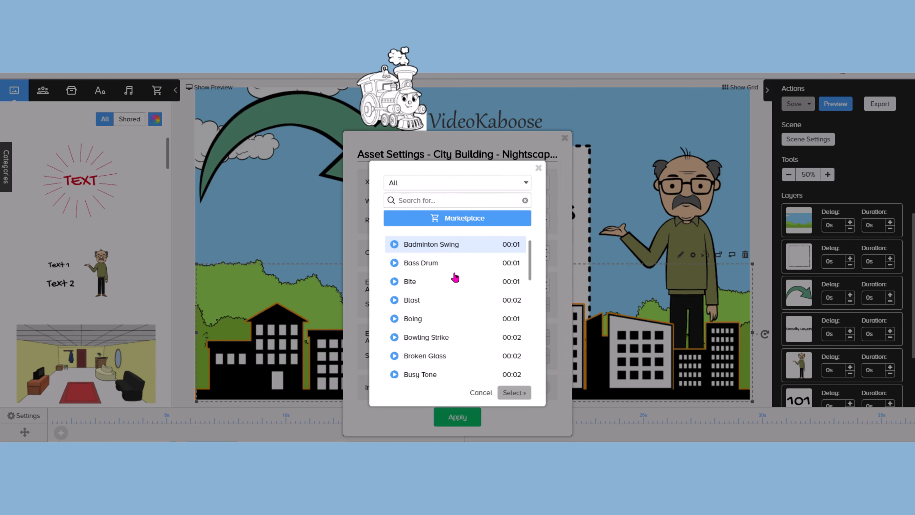
pyautogui.click(515, 396)
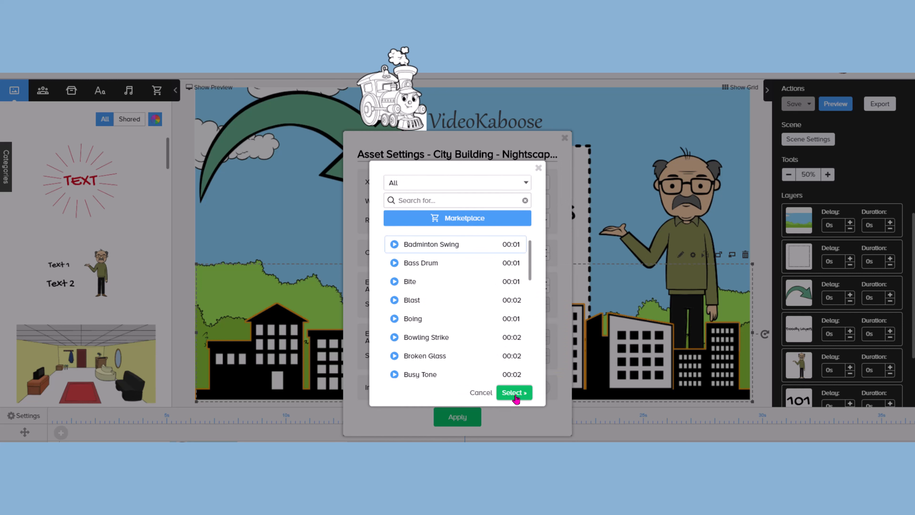
pyautogui.click(515, 397)
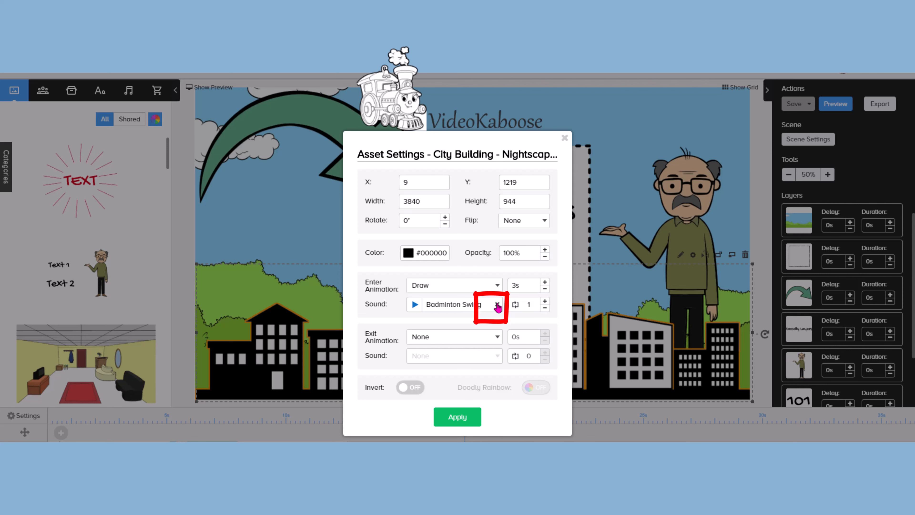
pyautogui.click(498, 305)
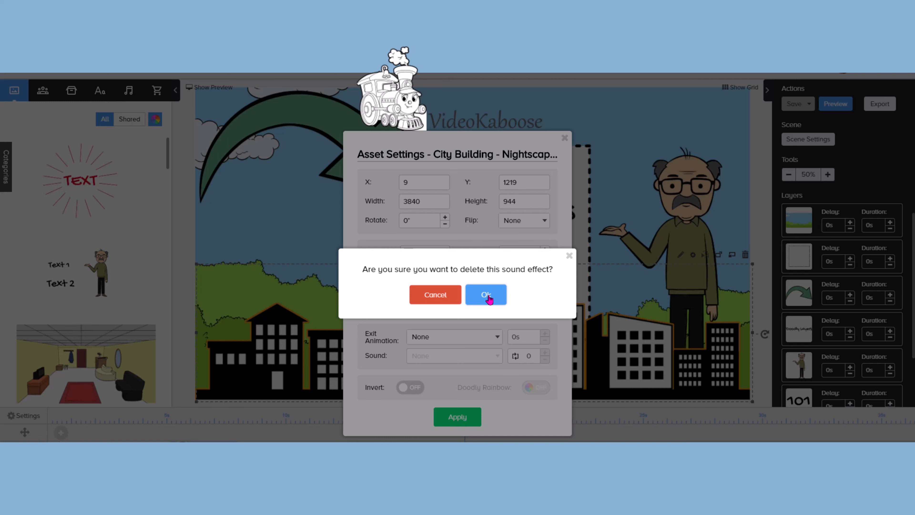
pyautogui.click(487, 296)
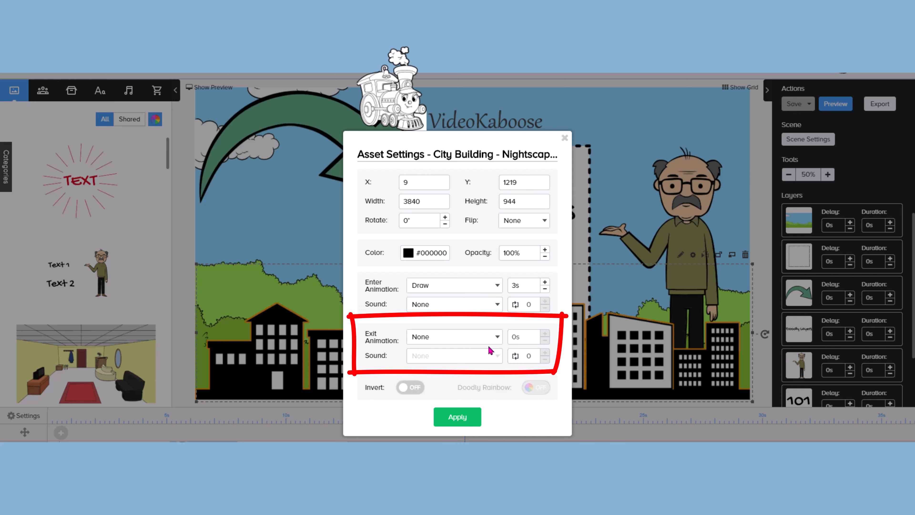
# View the exit animation options for the city buildings and close the asset settings without applying.
pyautogui.click(448, 338)
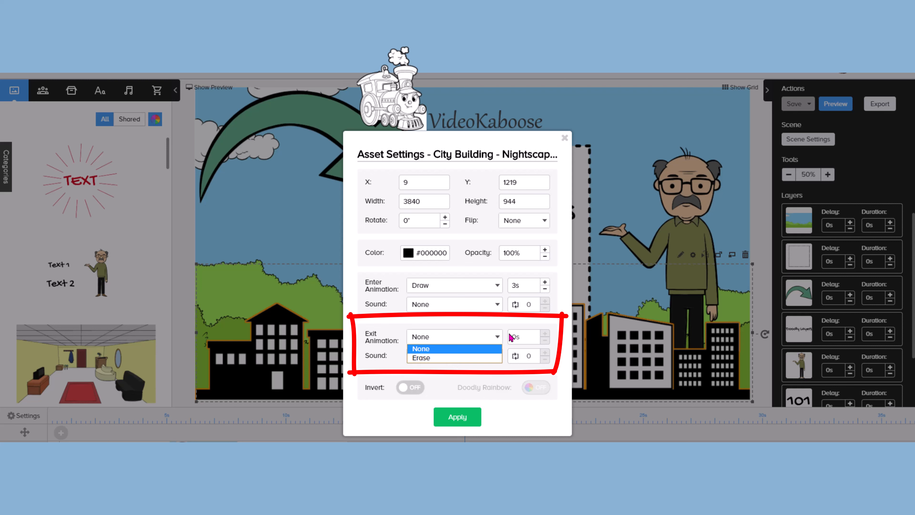
pyautogui.click(474, 368)
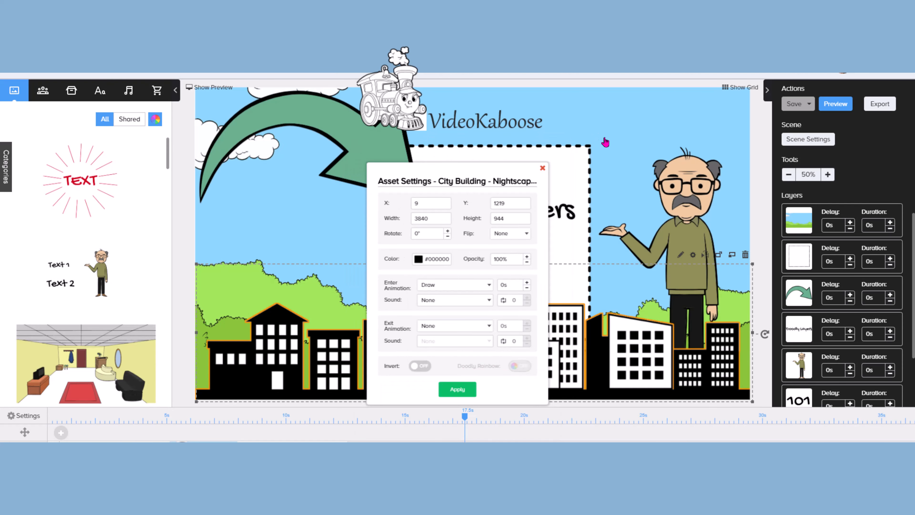
pyautogui.click(605, 143)
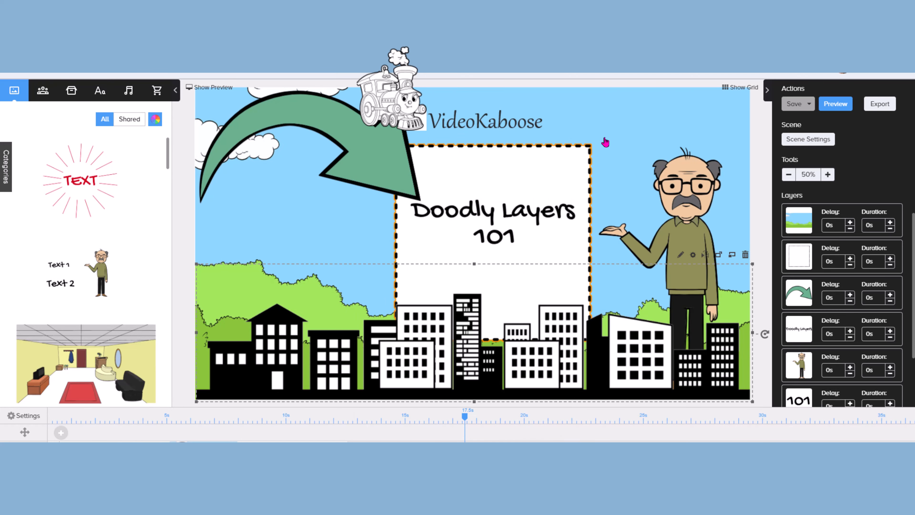
# Turn off Doodly Rainbow for the presenting man character and apply the setting.
pyautogui.click(666, 146)
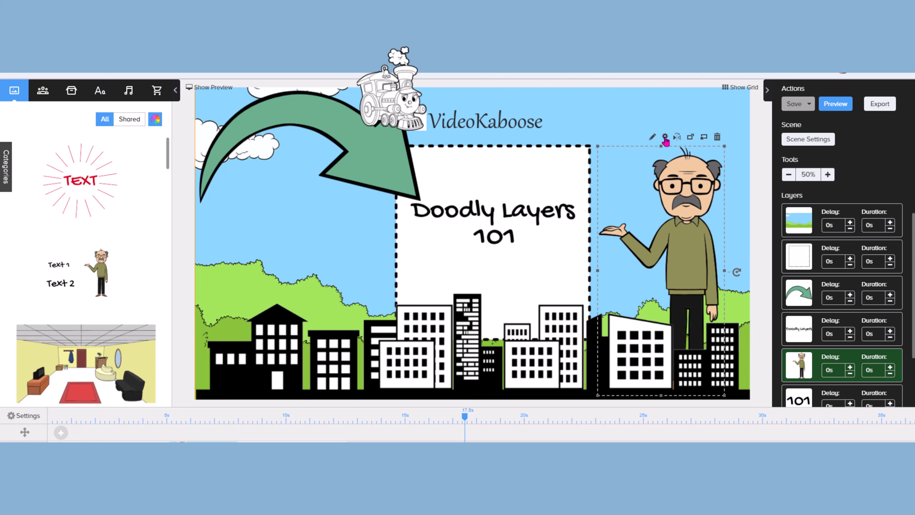
pyautogui.doubleClick(651, 217)
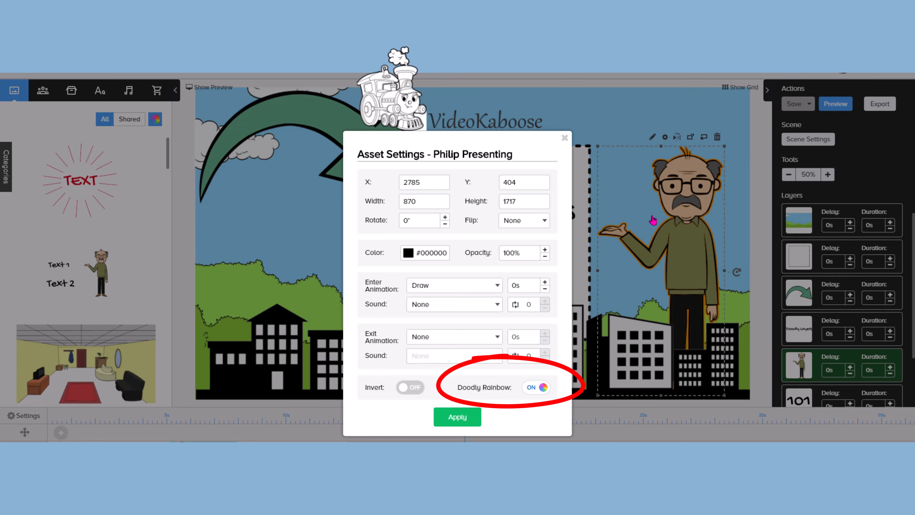
pyautogui.click(537, 388)
pyautogui.click(457, 418)
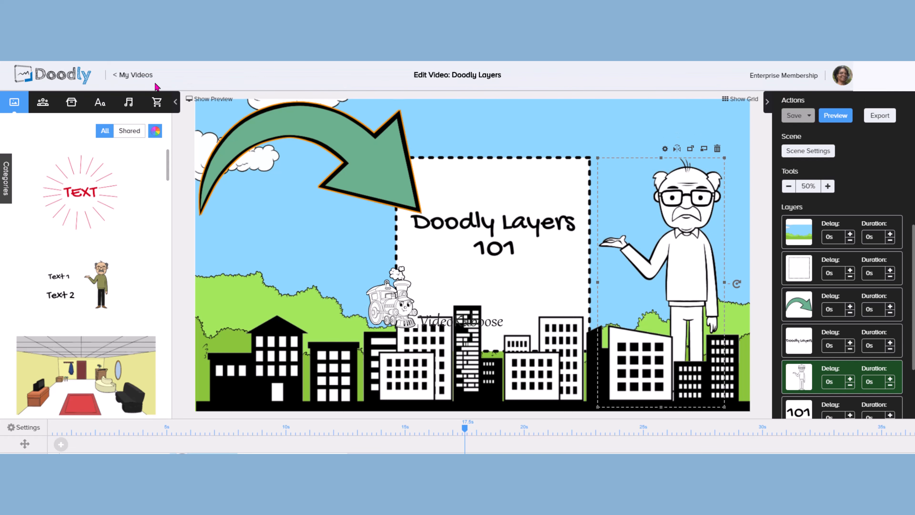
# Return to the My Videos page and expand the Doodler Toolbox to view its products and add-ons.
pyautogui.click(133, 76)
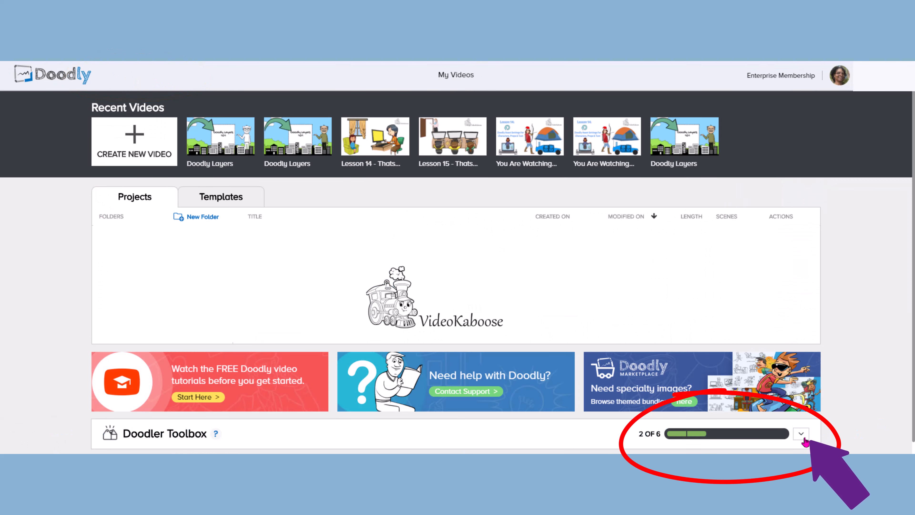
pyautogui.click(802, 436)
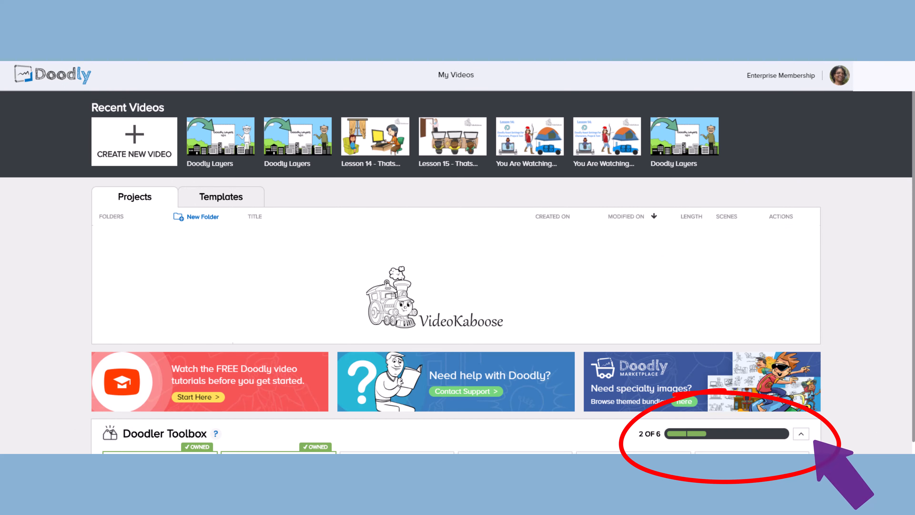
pyautogui.scroll(-3, 457, 270)
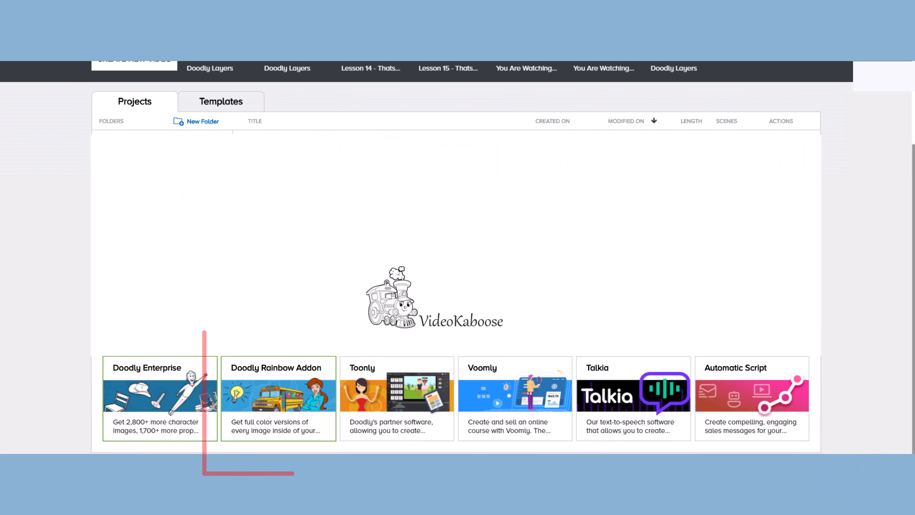